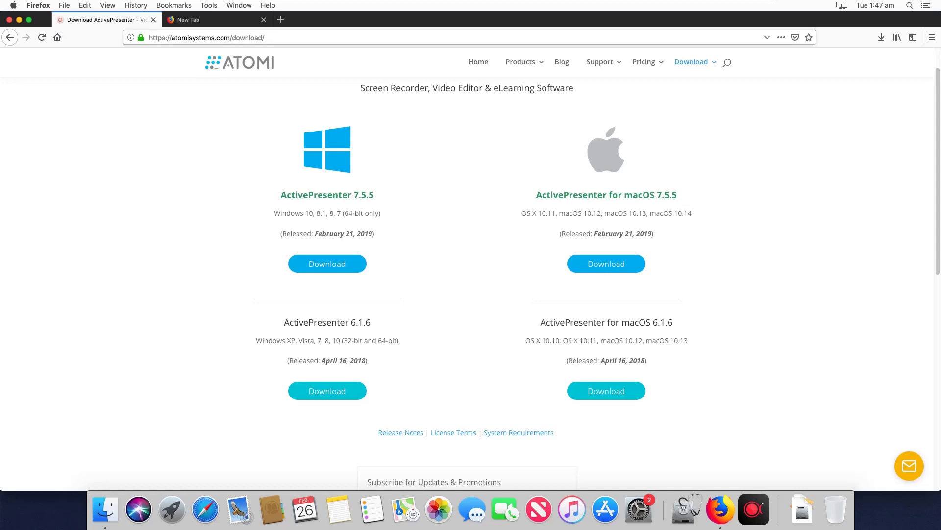
- Download the ActivePresenter 7.5.5 macOS installer from the Firefox download page
key("super+l")
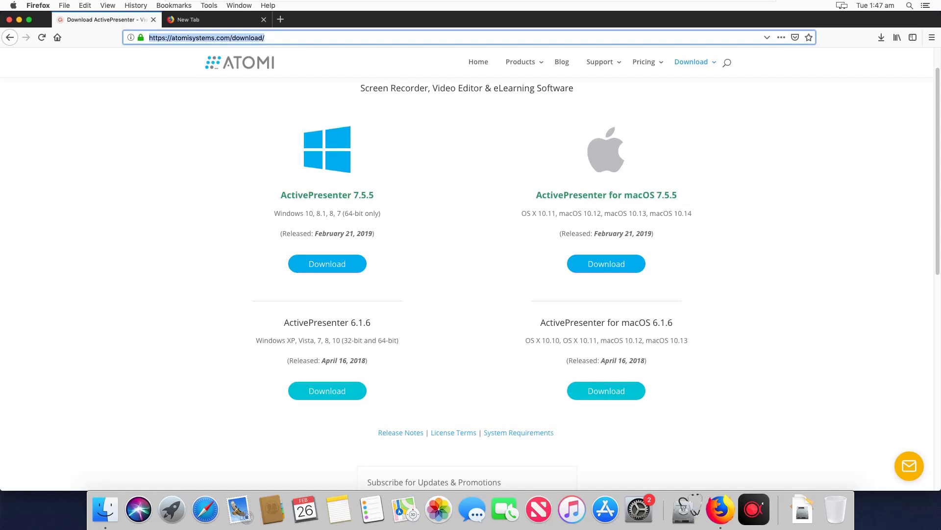
key("Right")
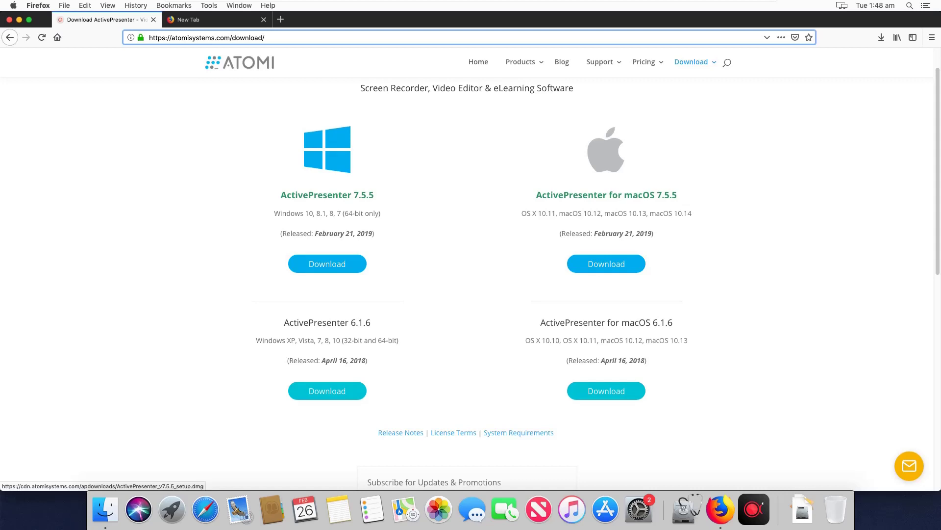
left_click(606, 264)
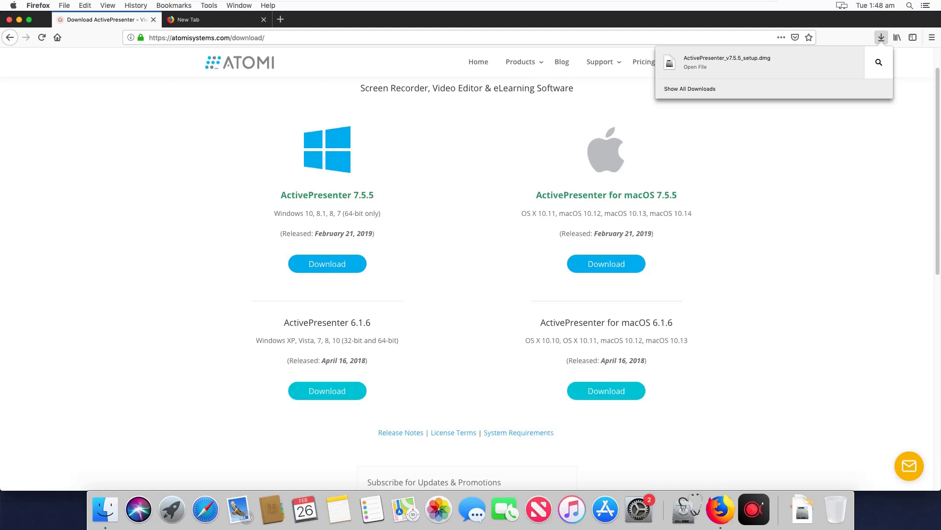
key("super+l")
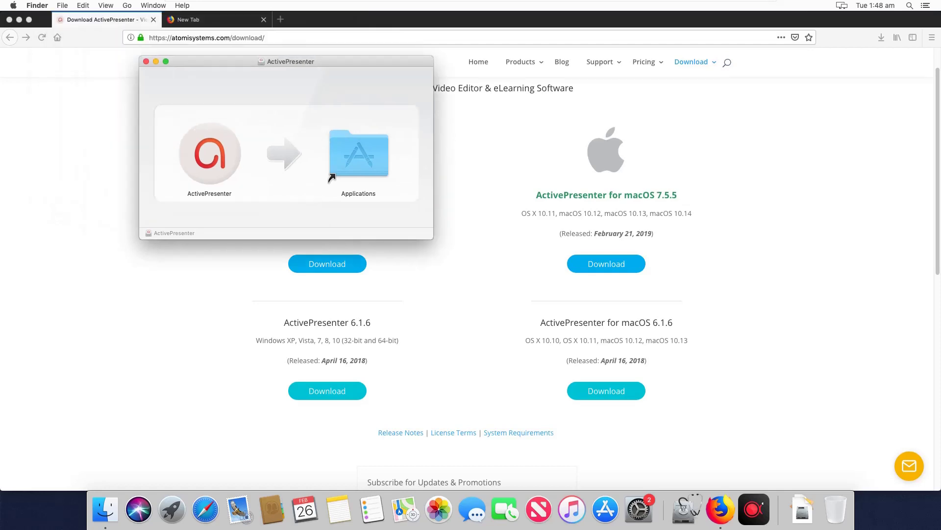
- Copy ActivePresenter into Applications, close the installer window, and open a new Finder window
left_click_drag(210, 154, 358, 155)
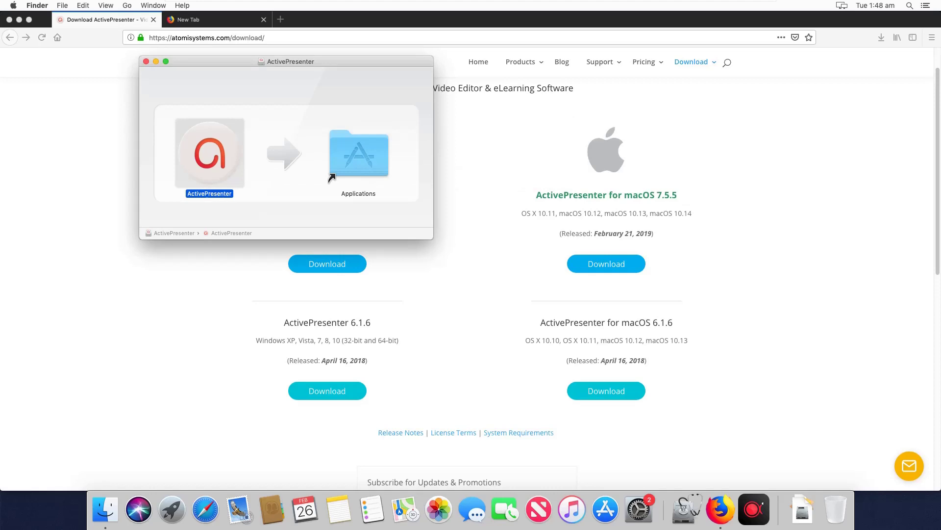
left_click(332, 177)
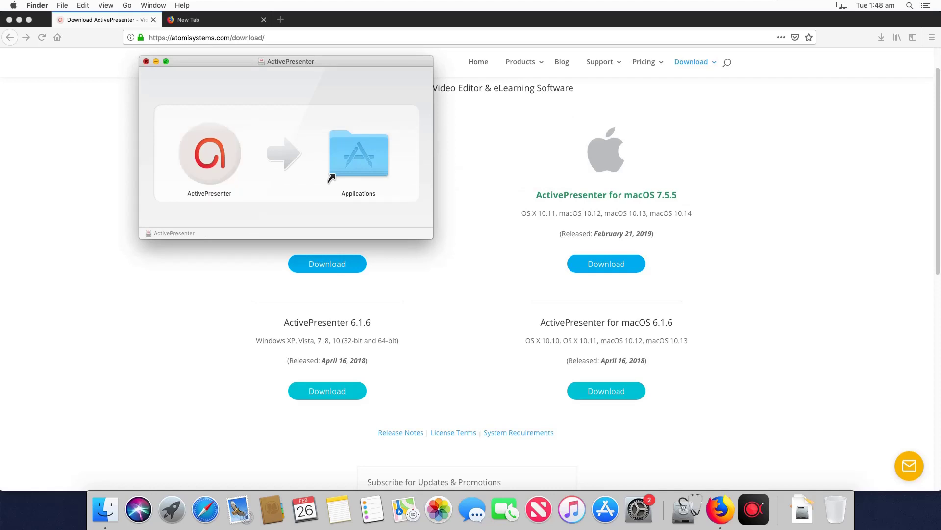
left_click(147, 60)
left_click(105, 508)
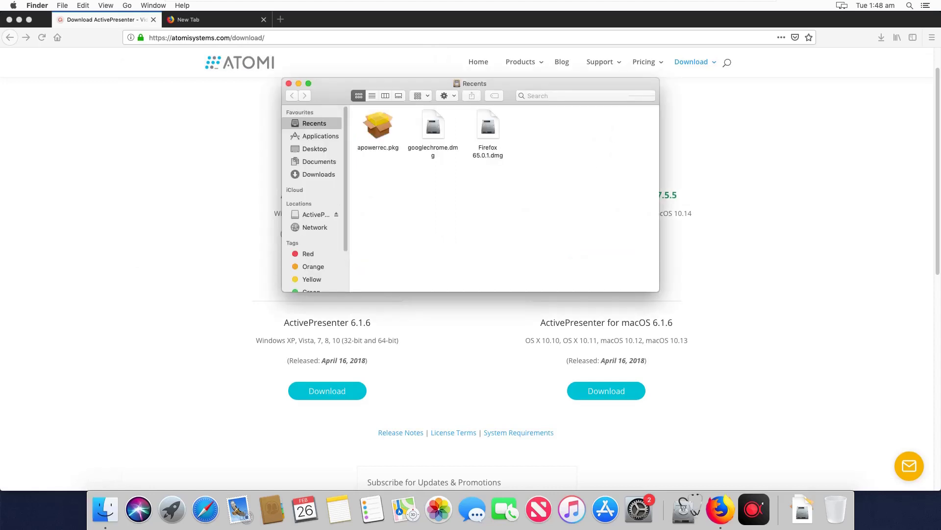
- Launch ActivePresenter from the Applications folder and confirm opening the downloaded app
key("super+shift+a")
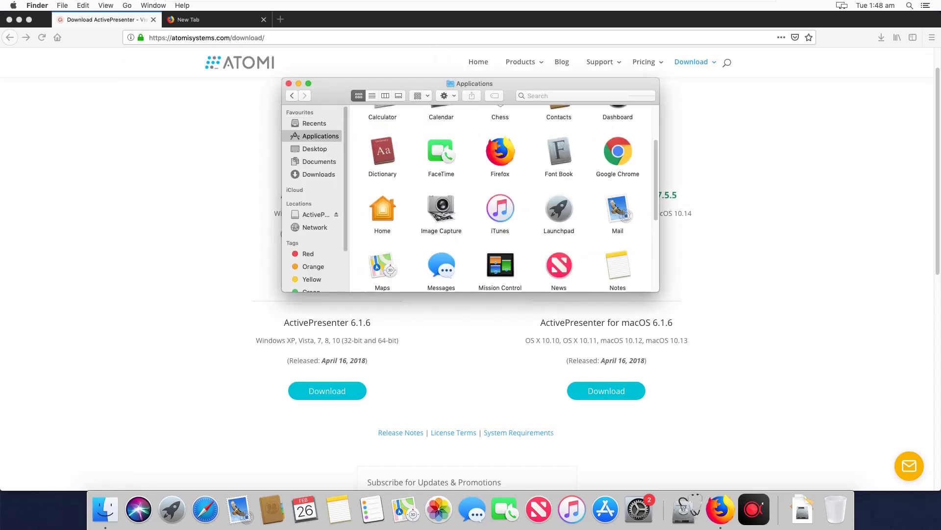
scroll(500, 199, "down", 1)
scroll(500, 199, "down", 3)
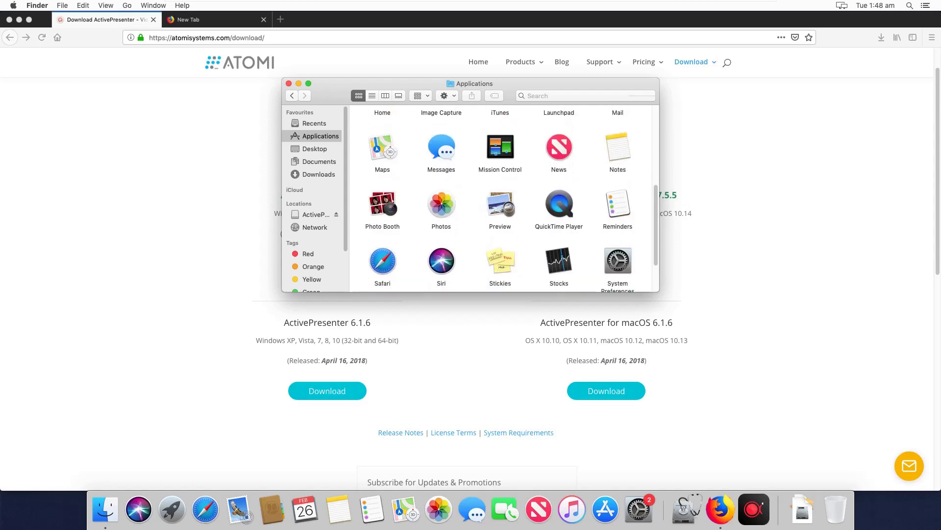
scroll(500, 199, "down", 2)
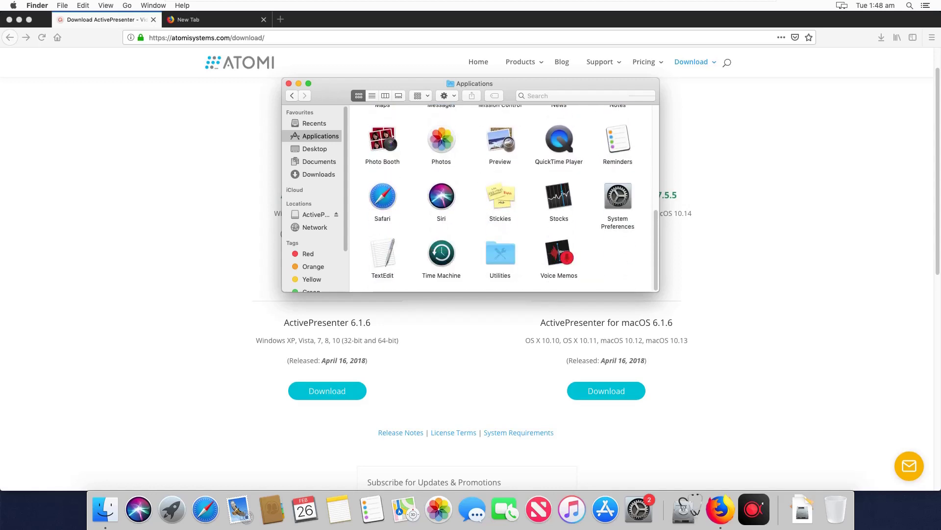
scroll(500, 198, "up", 3)
scroll(500, 199, "up", 3)
scroll(501, 199, "up", 1)
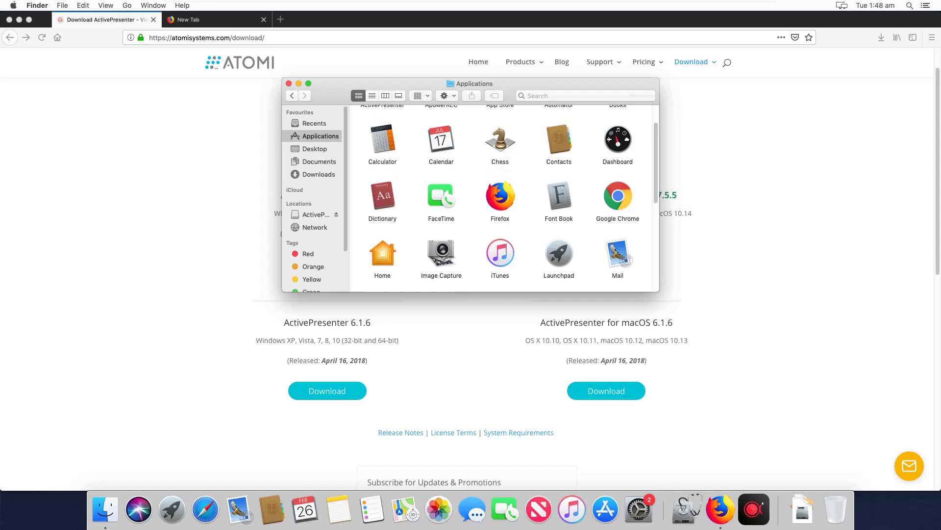
scroll(501, 198, "up", 1)
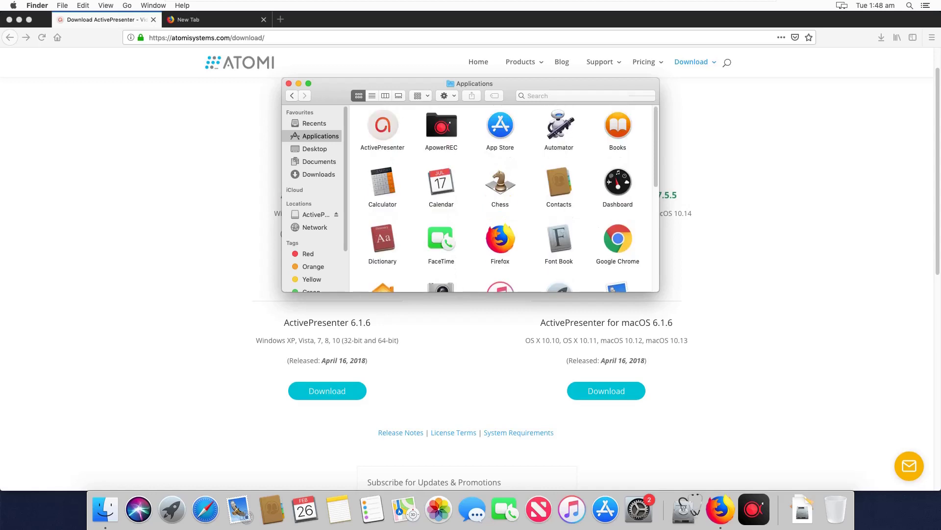
double_click(383, 127)
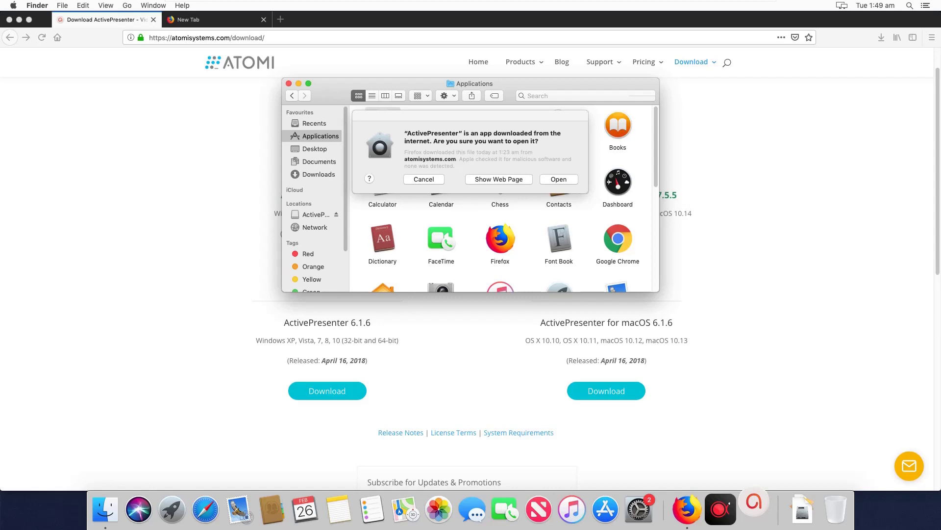
key("Return")
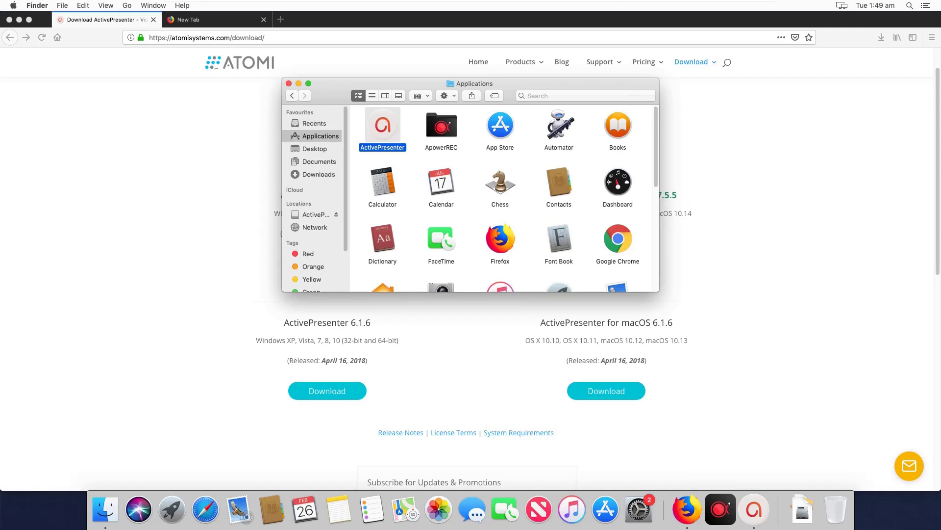
key("super+Tab")
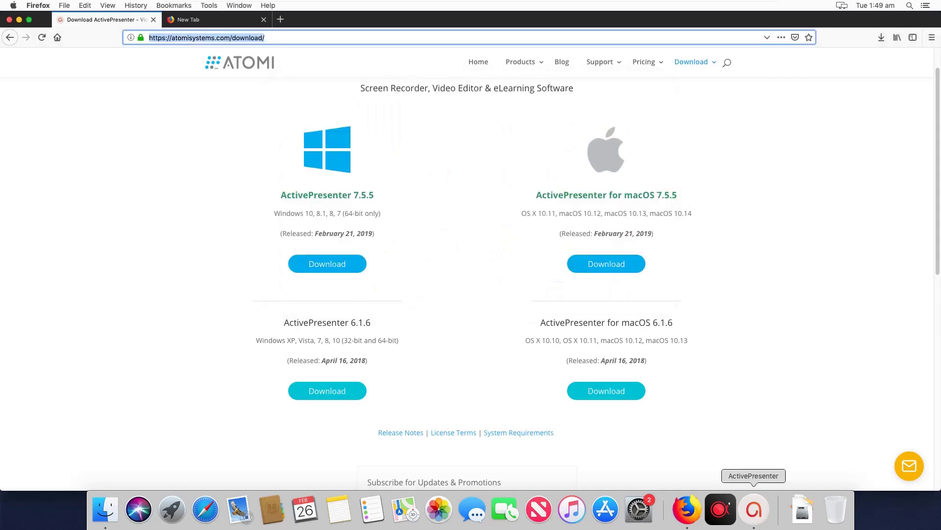
- Bring ActivePresenter forward and start a Record Video project from the start screen
left_click(753, 509)
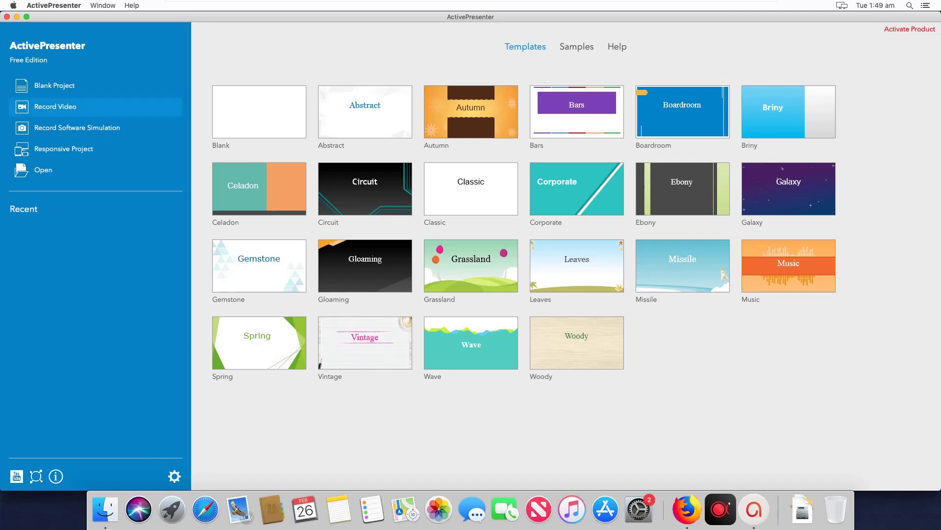
left_click(55, 107)
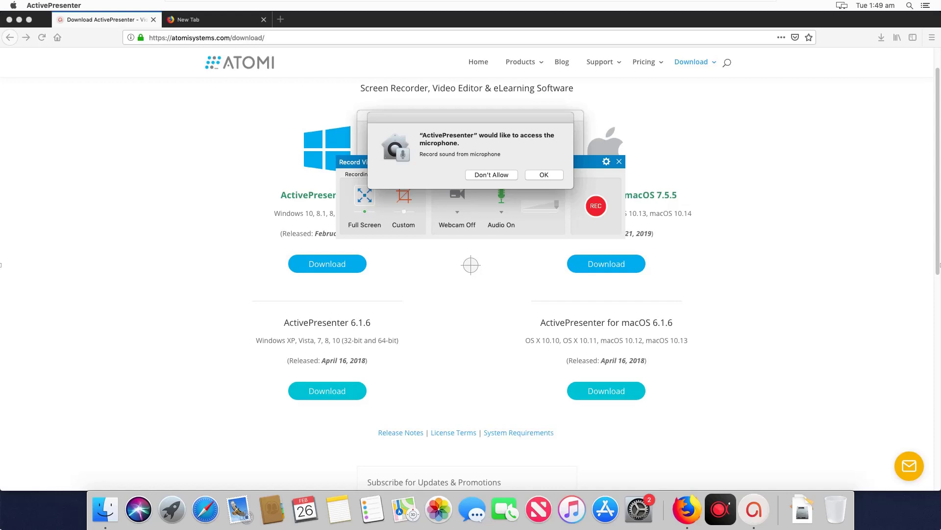
- Grant ActivePresenter microphone access and open System Preferences from the Accessibility Access prompt
key("Return")
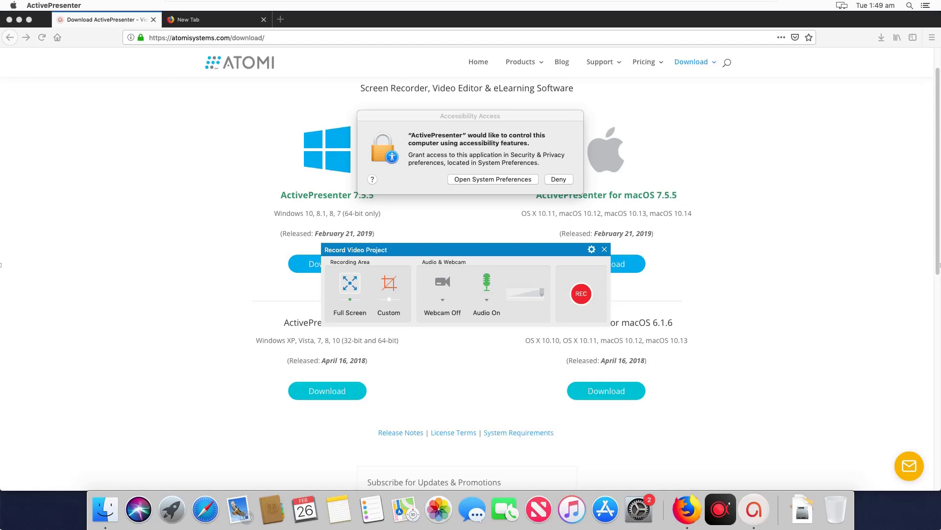
key("Return")
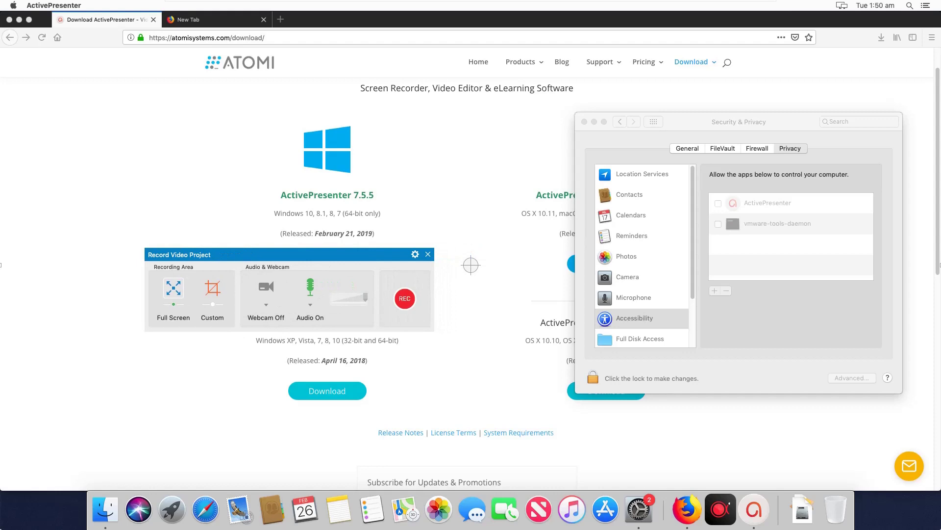
- Unlock Security & Privacy with the admin password, tick vmware-tools-daemon, relock, and quit
left_click(592, 379)
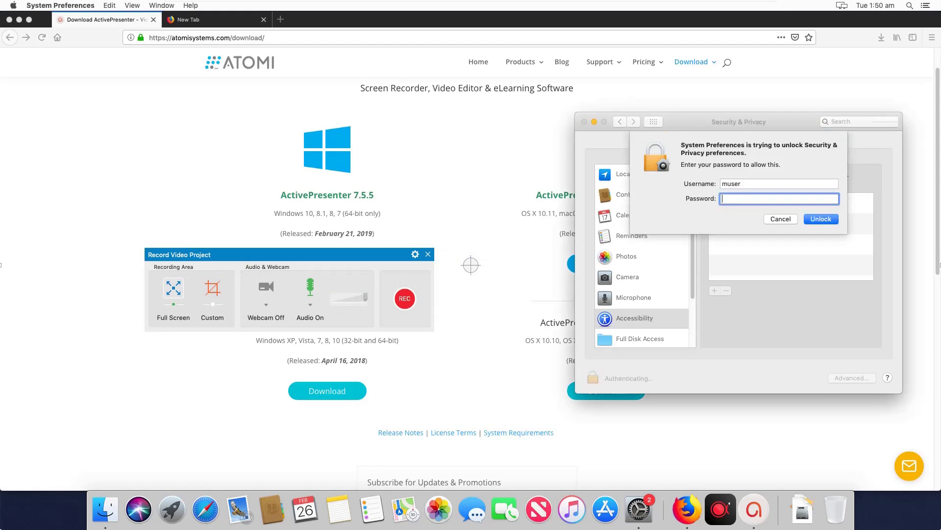
type("*****")
key("Return")
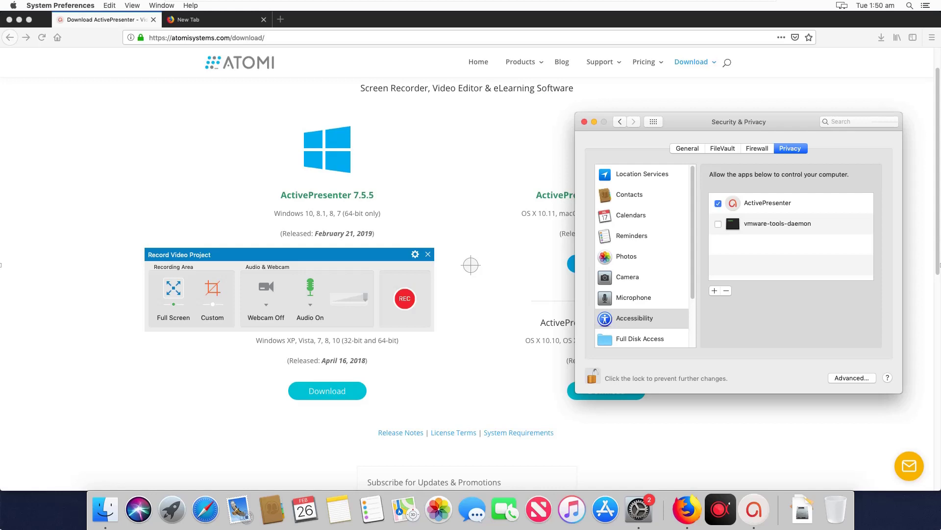
left_click(718, 224)
left_click(591, 377)
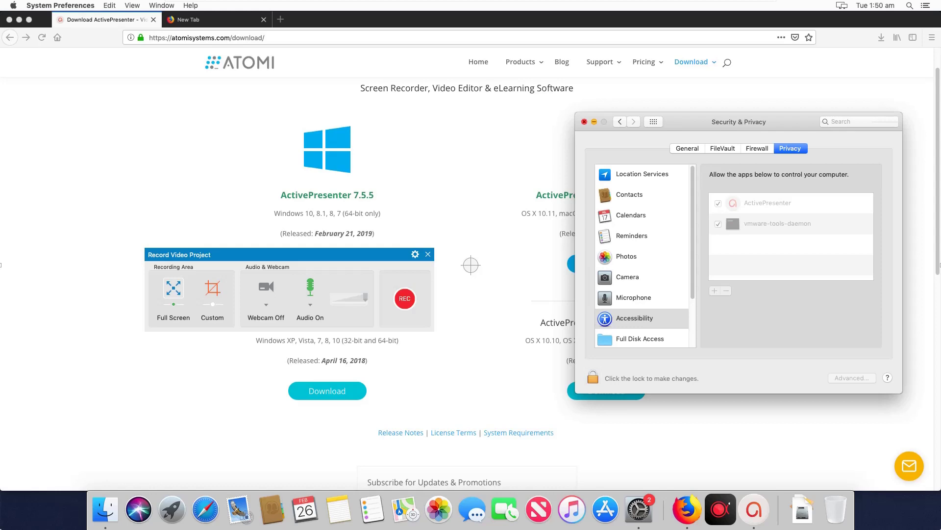
key("super+q")
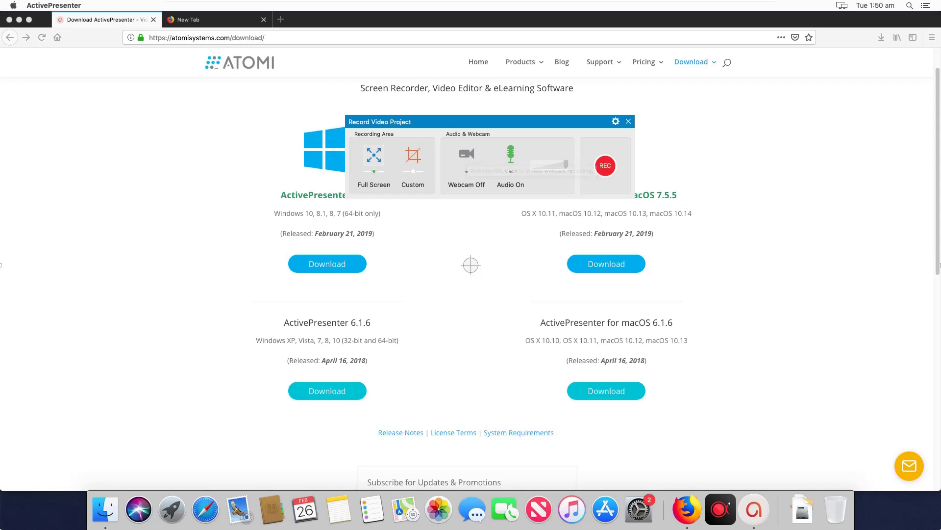
left_click(511, 154)
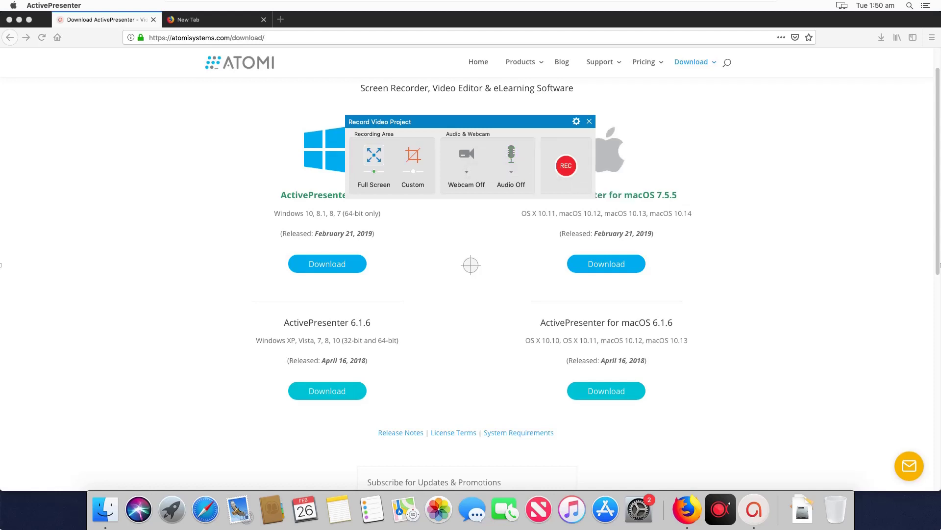
left_click(510, 155)
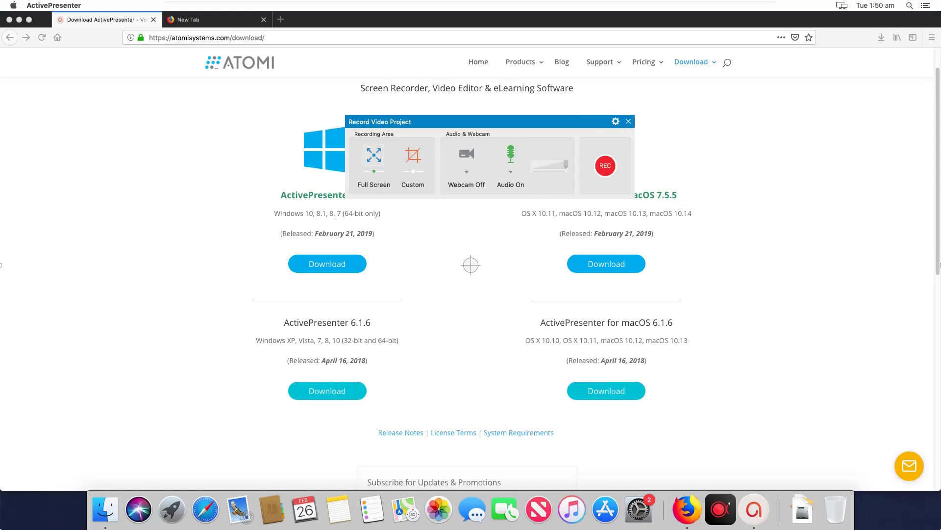
left_click(413, 156)
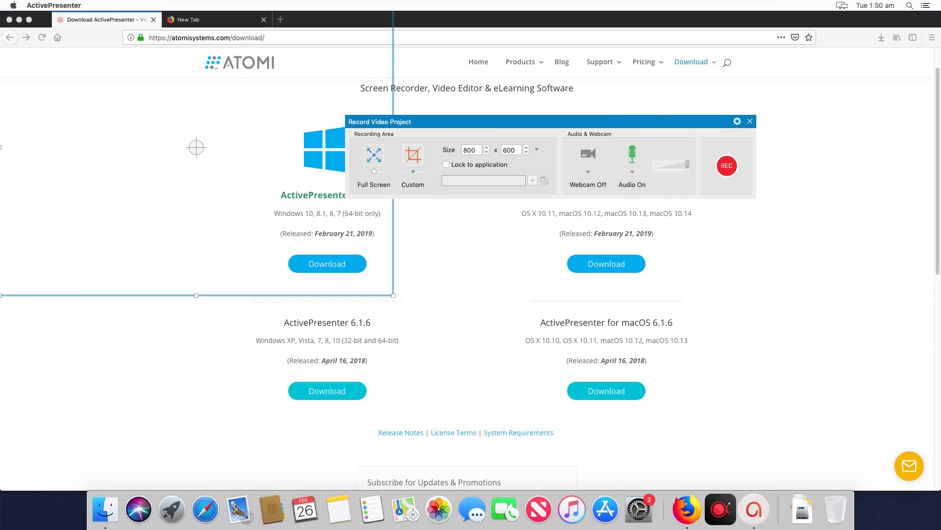
left_click(374, 156)
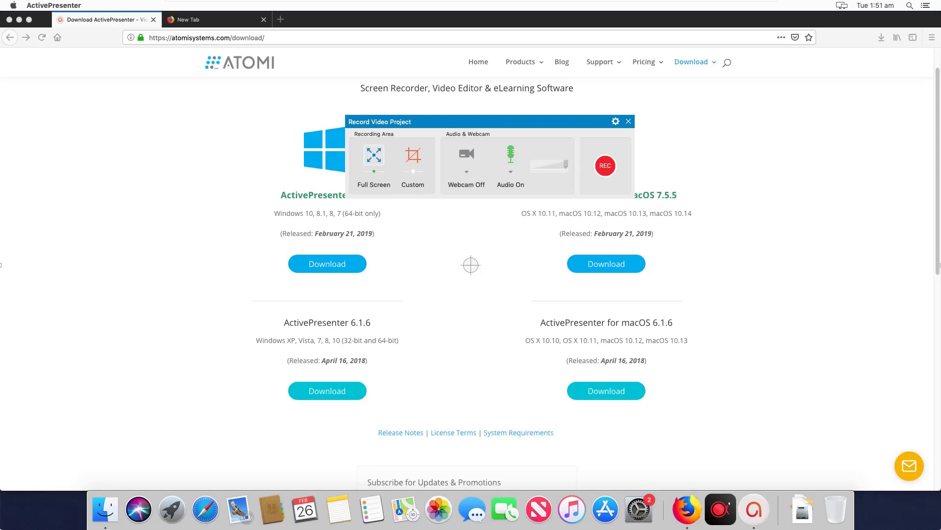
left_click(511, 154)
left_click(511, 154)
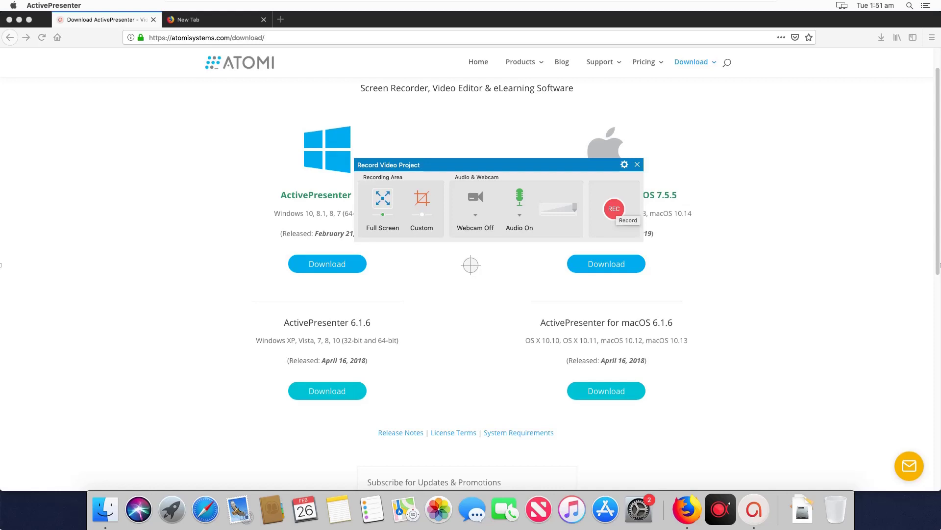
- Record about 15 seconds of the full-screen download page, then stop recording
left_click(614, 209)
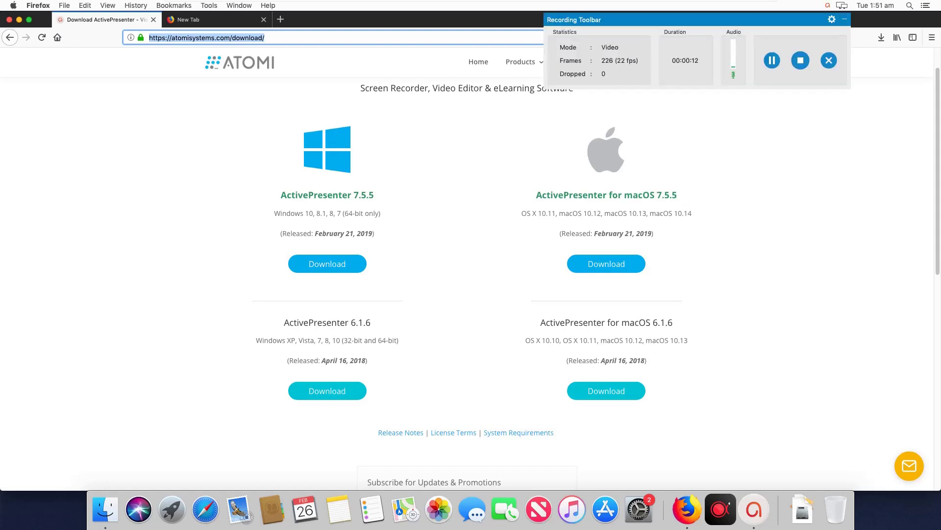
left_click(800, 61)
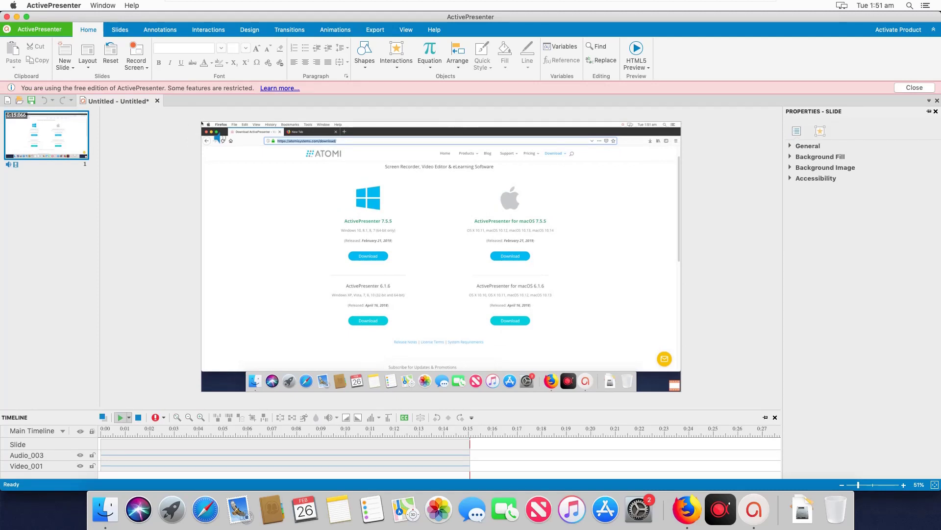
- Play the recorded clip, pause it around 0:06, and show the Export options
left_click(120, 417)
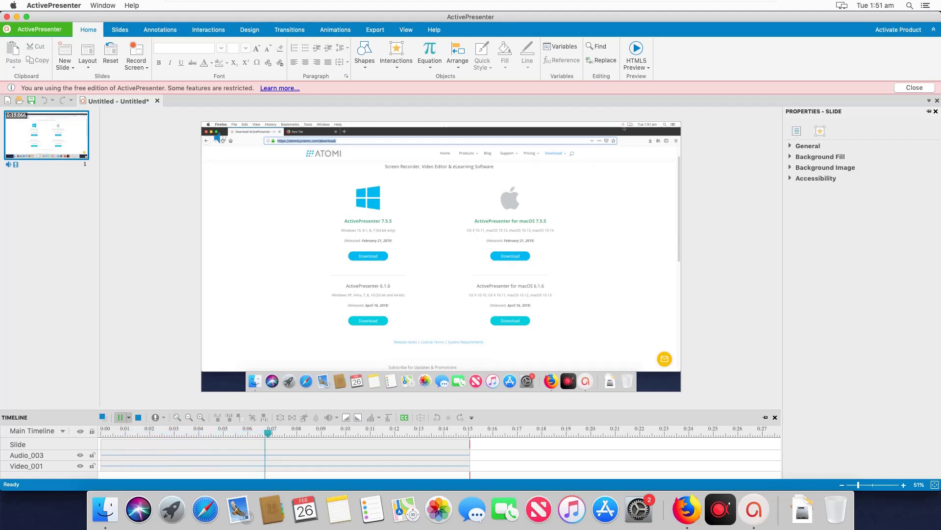
key("space")
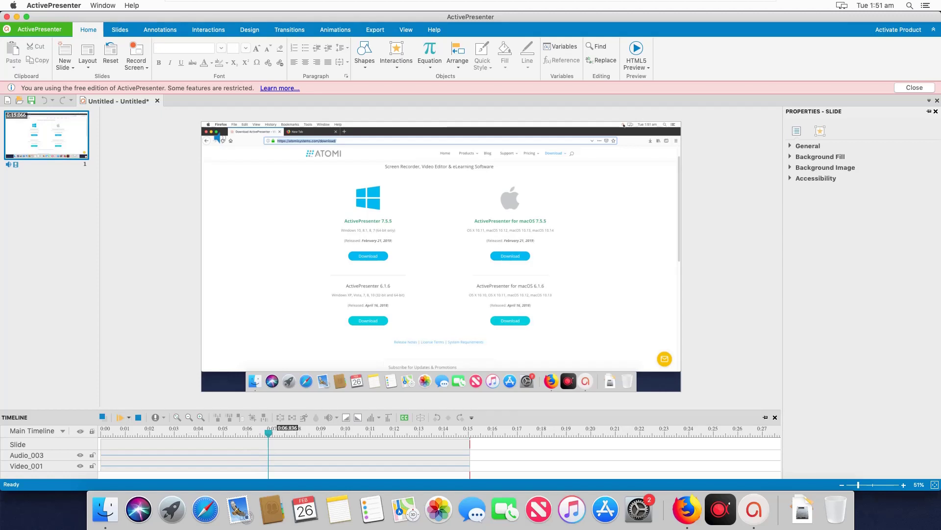
left_click(376, 30)
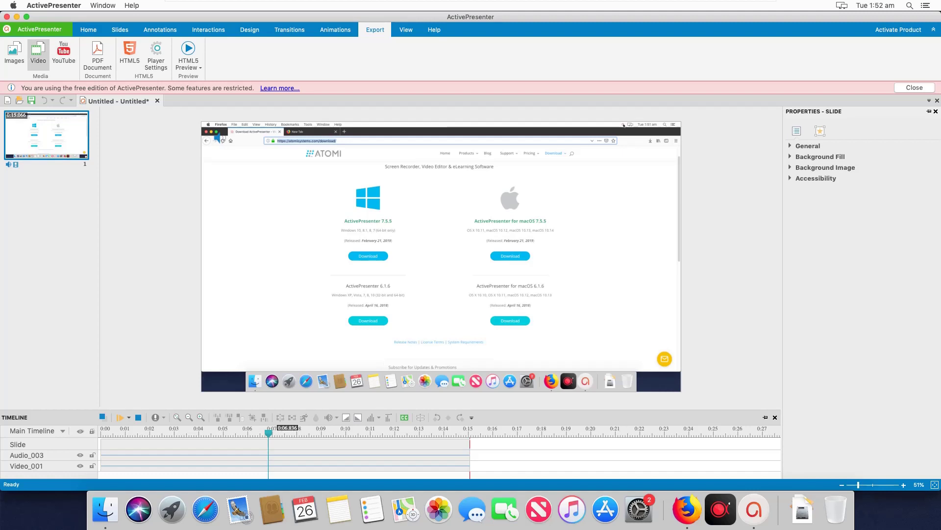
- Export a 1920×1080 MP4 video to Untitled.mp4, keeping MP4 format and the default path
left_click(38, 53)
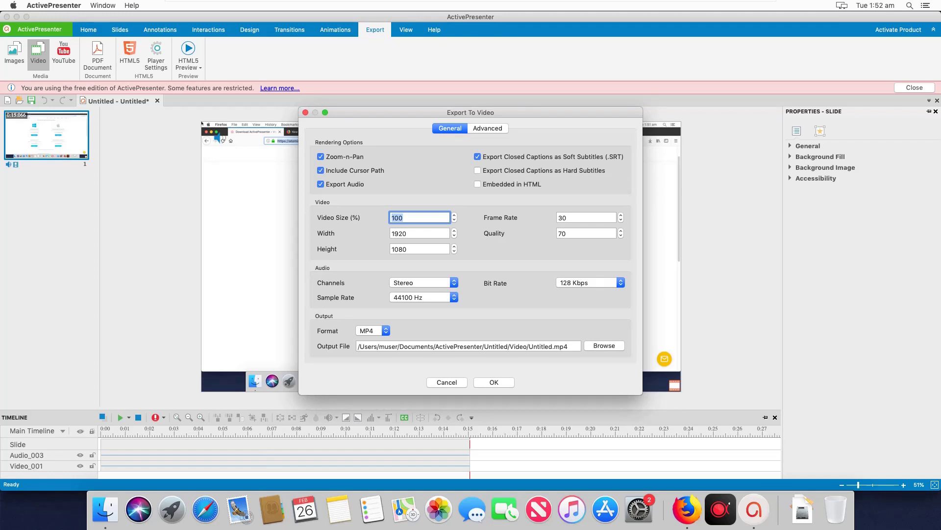
left_click(373, 330)
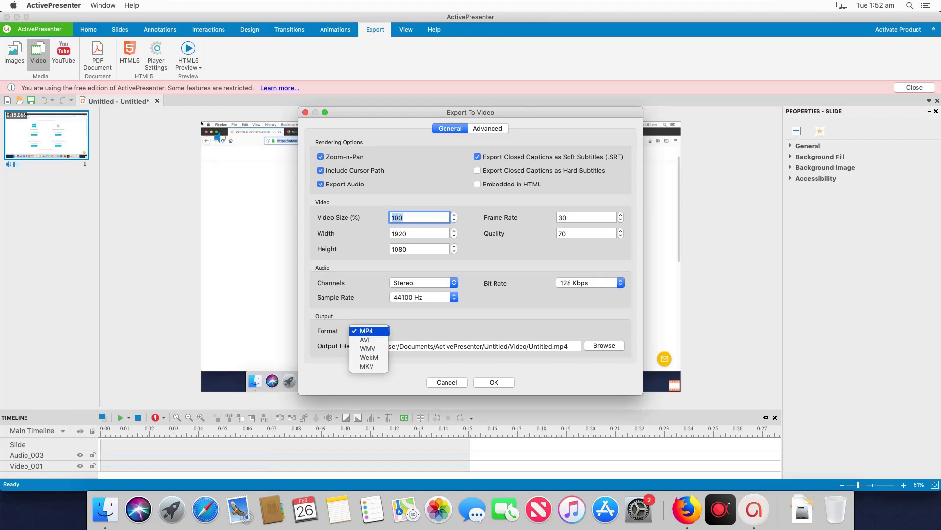
left_click(369, 330)
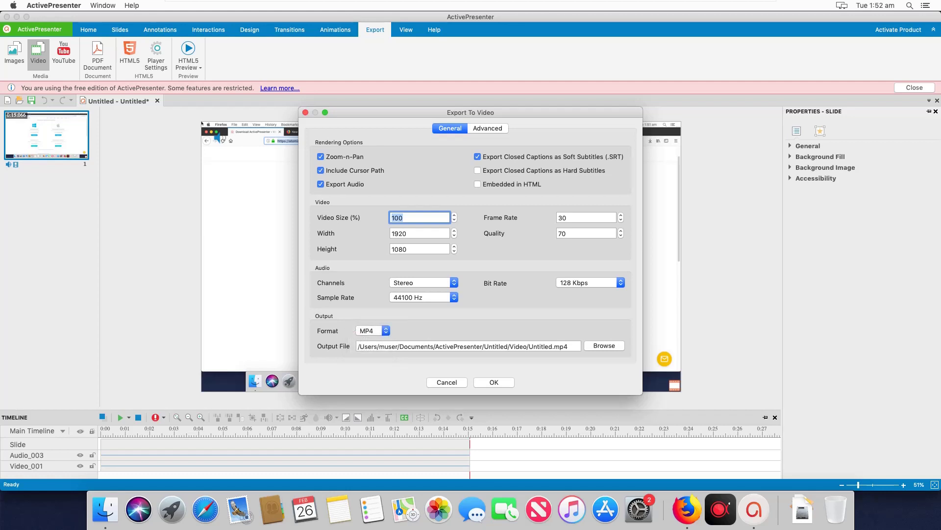
key("Tab")
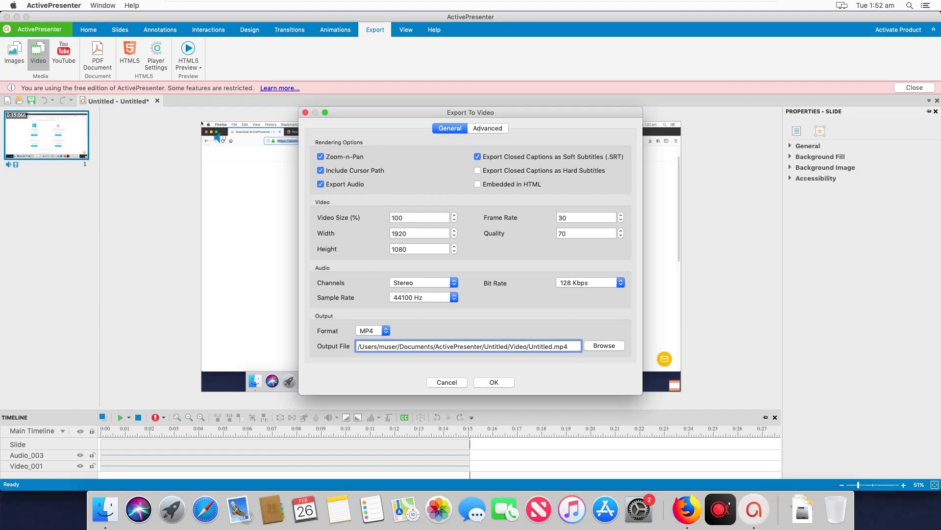
key("Left")
key("shift+super+Left")
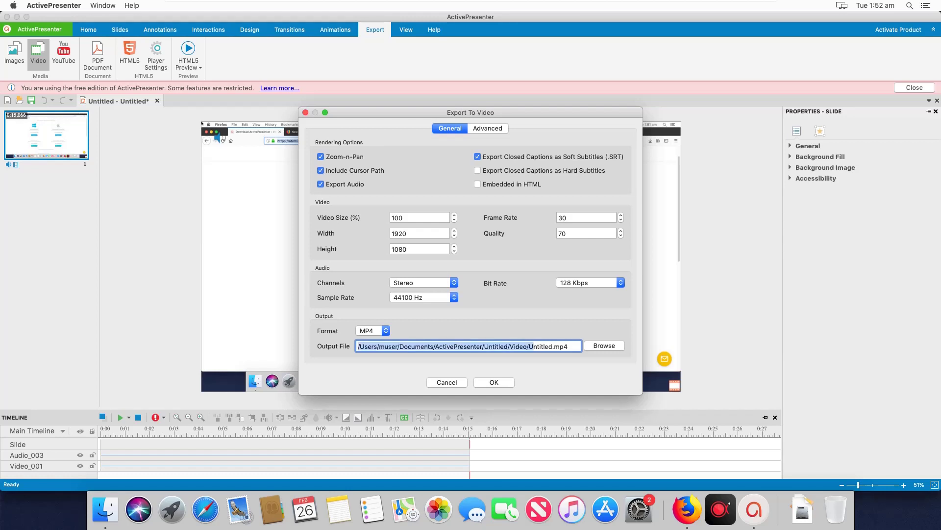
key("Return")
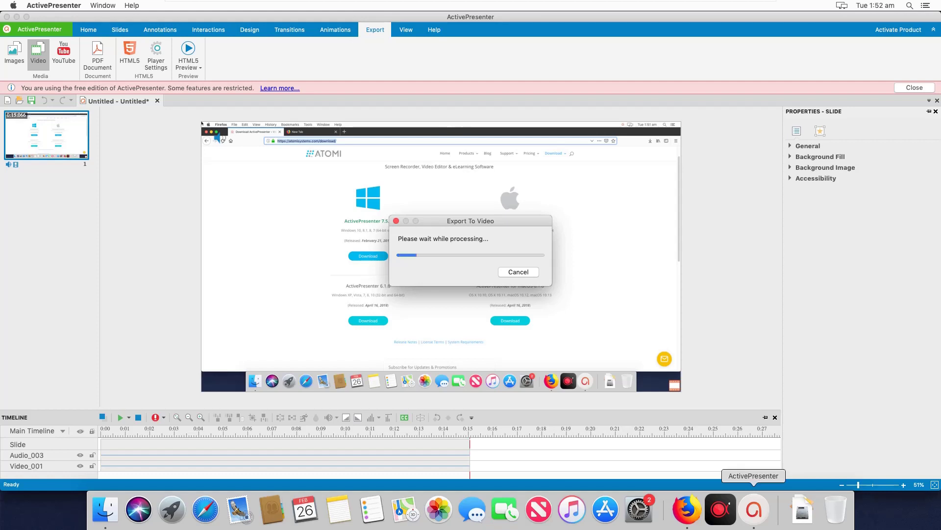
- Return to ActivePresenter and open the folder holding the exported Untitled.mp4
left_click(753, 509)
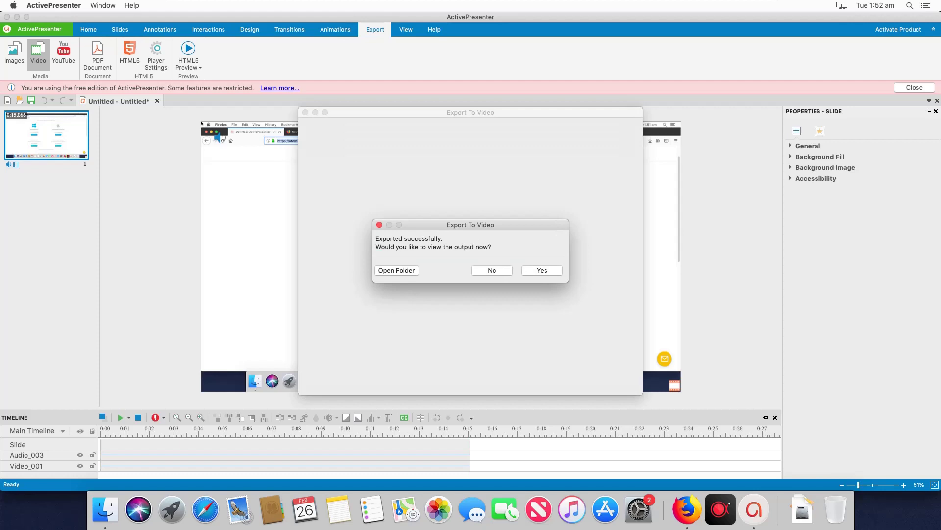
left_click(396, 270)
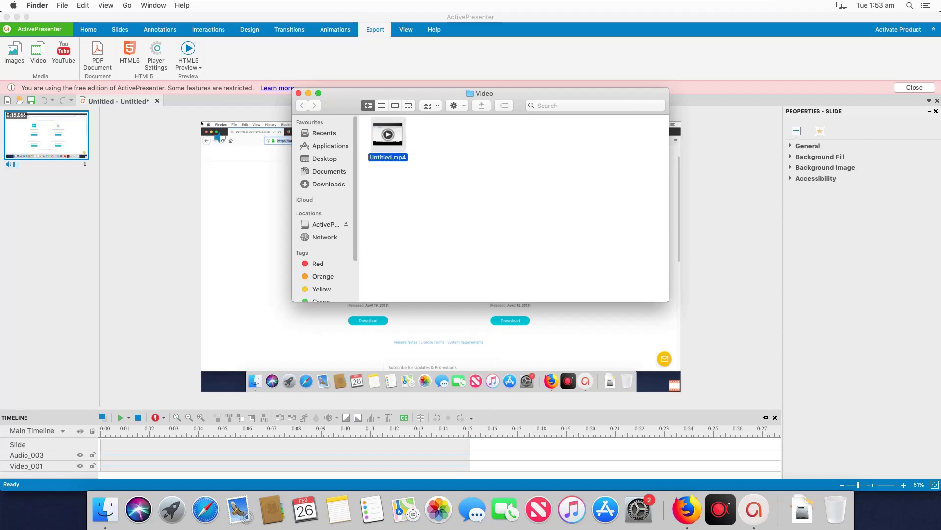
- Play Untitled.mp4 in QuickTime Player to the end, then close the player window
right_click(400, 140)
left_click(423, 145)
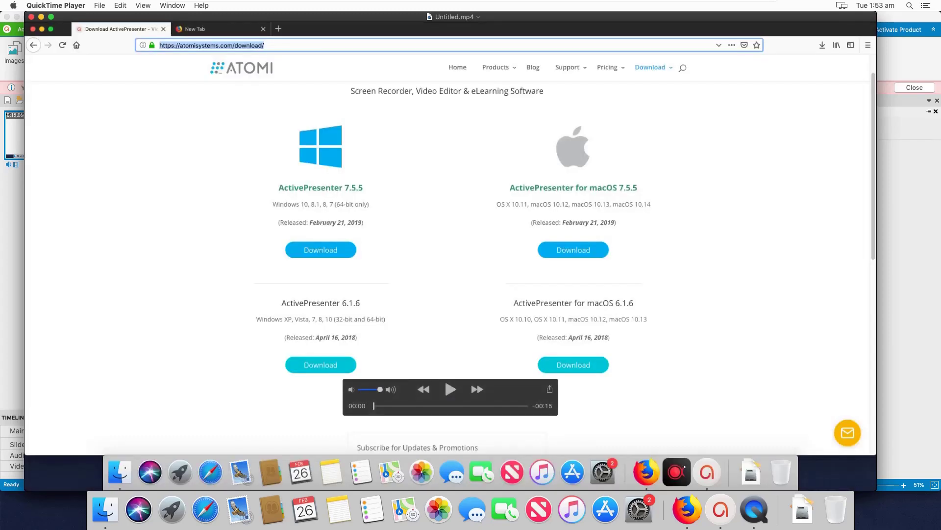
key("space")
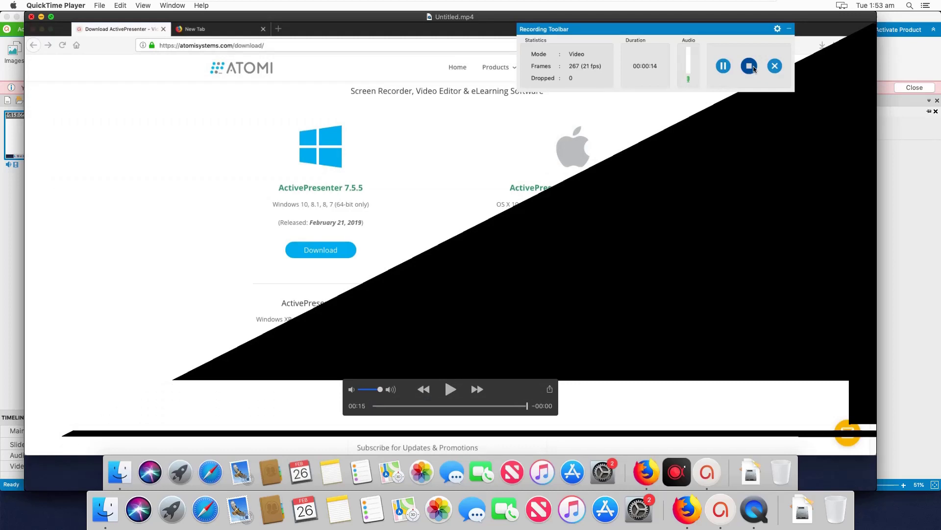
left_click(30, 16)
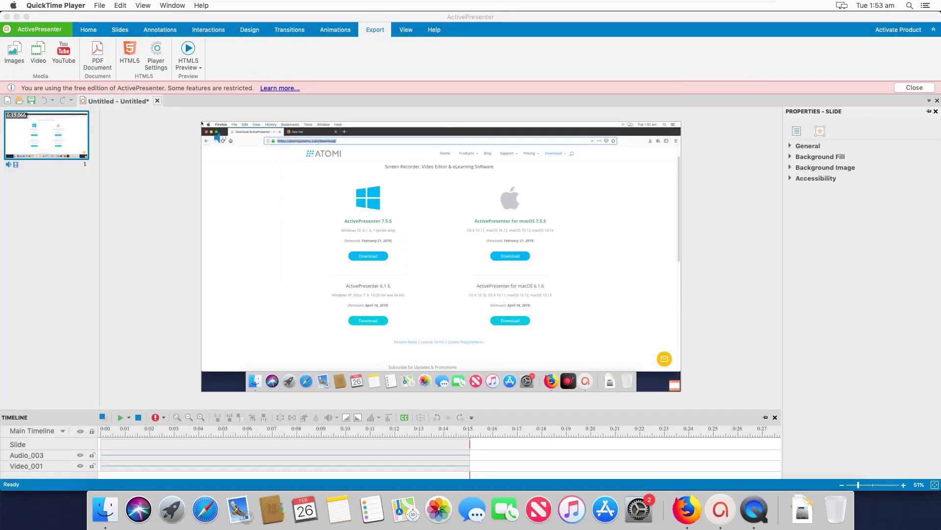
- Close the Untitled project, declining to save, and begin a new Record Video project
left_click(202, 125)
key("super+q")
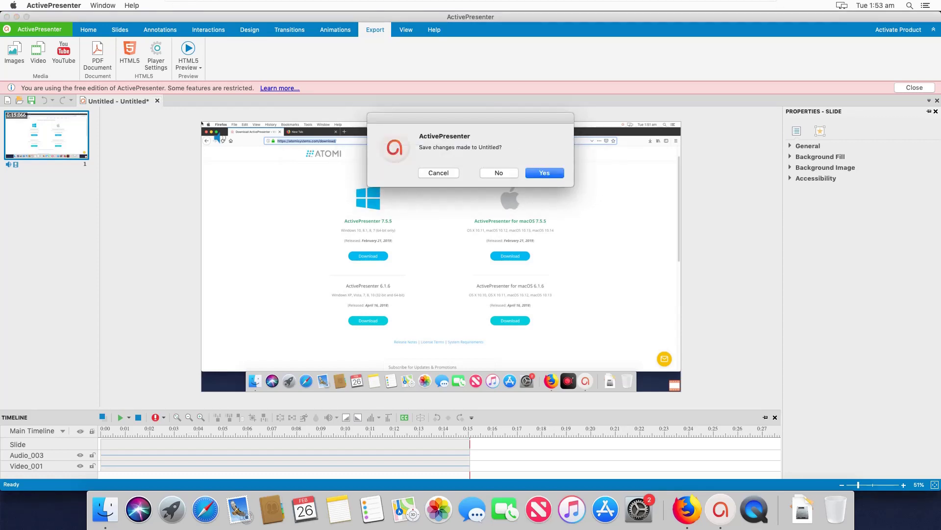
key("Tab")
key("space")
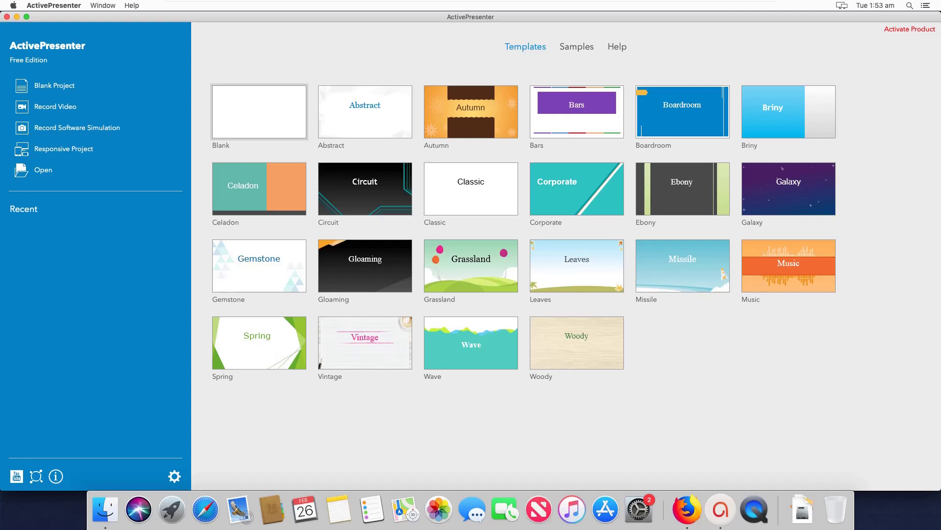
left_click(55, 106)
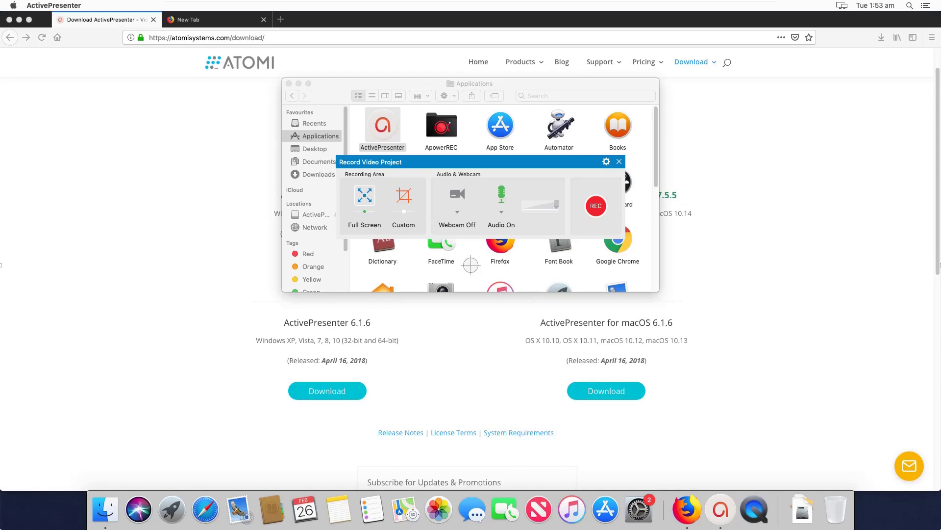
- Open Recording Settings, leave the video codec at Flash Screen Video, and show Cursor options
left_click(606, 161)
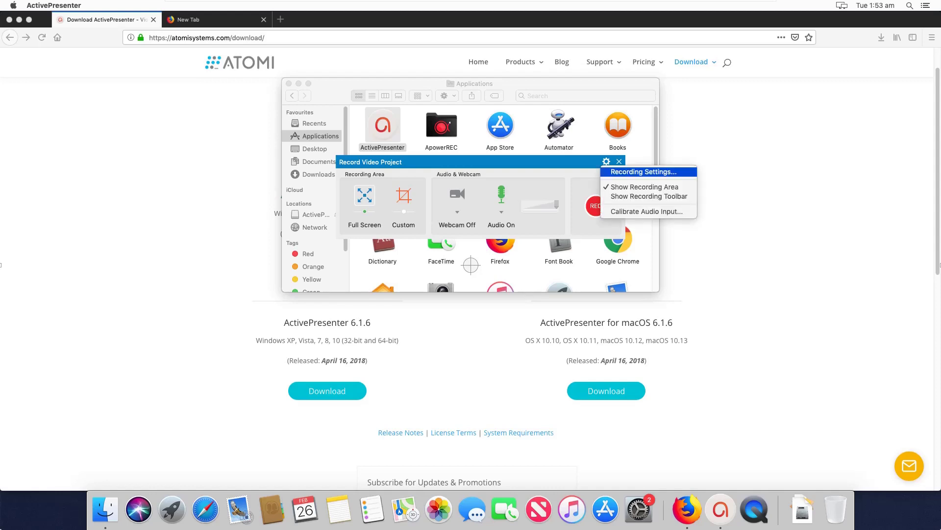
left_click(644, 171)
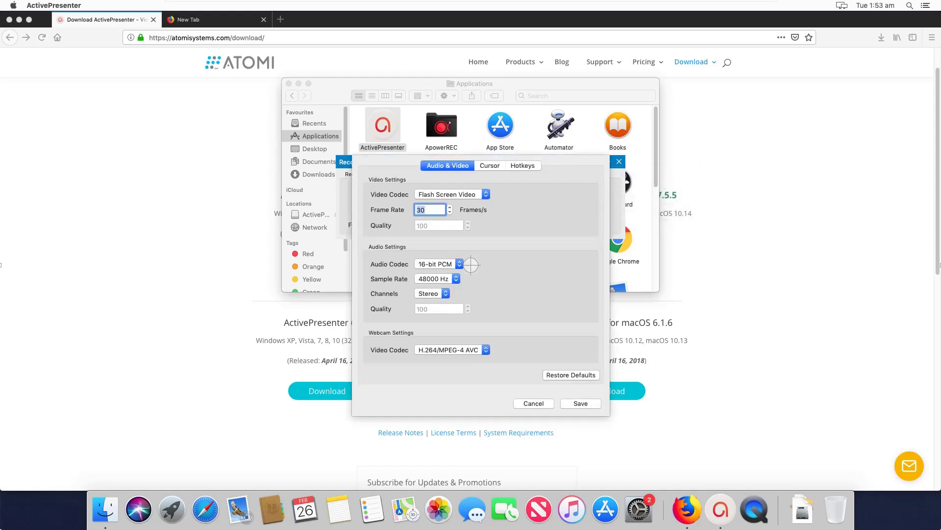
left_click(451, 195)
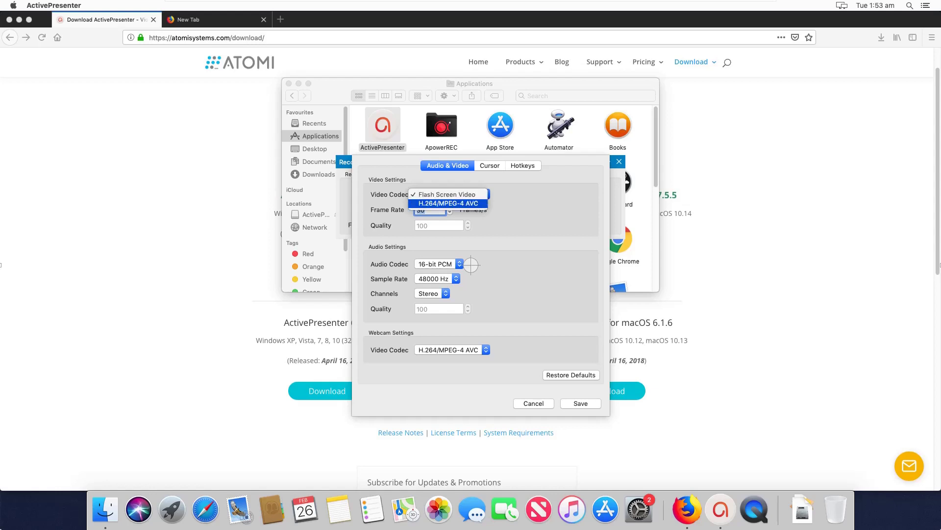
left_click(447, 195)
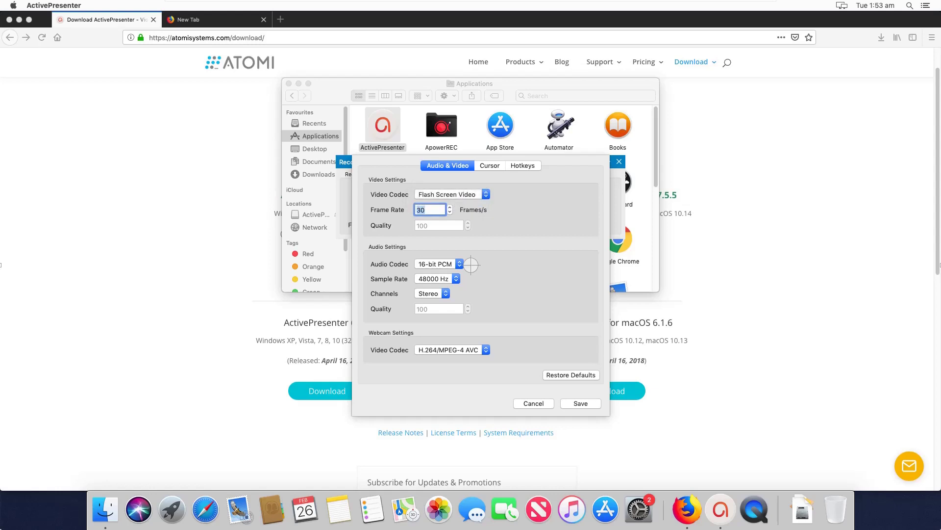
left_click(490, 164)
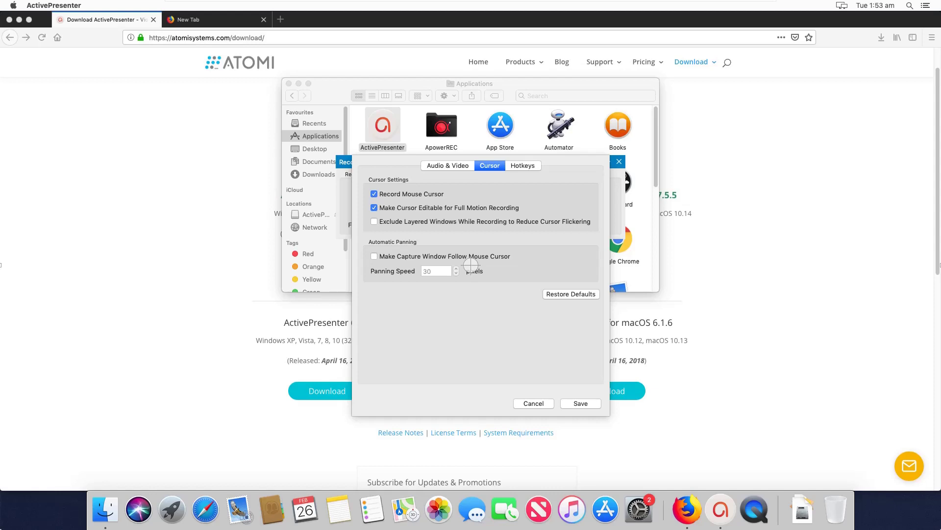
- Uncheck Record Mouse Cursor and show the Hotkeys options
left_click(374, 194)
left_click(522, 164)
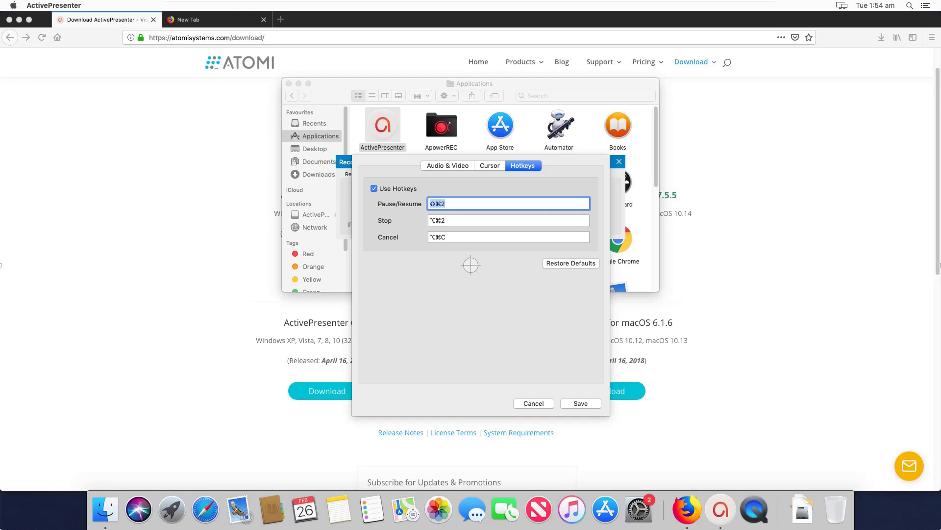
- Review the Pause/Resume, Stop and Cancel hotkeys, then dismiss Recording Settings unchanged
key("shift+super+2")
key("Tab")
key("Tab")
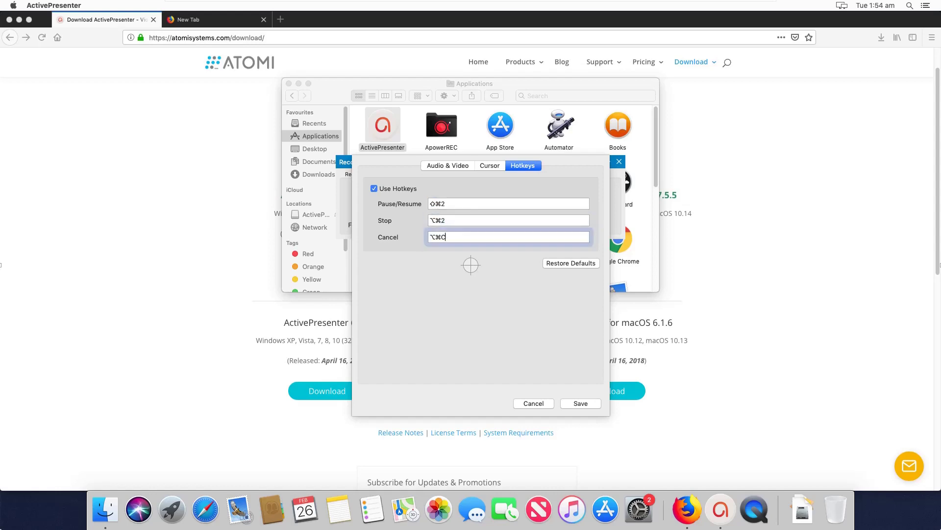
key("alt+super+c")
key("Tab")
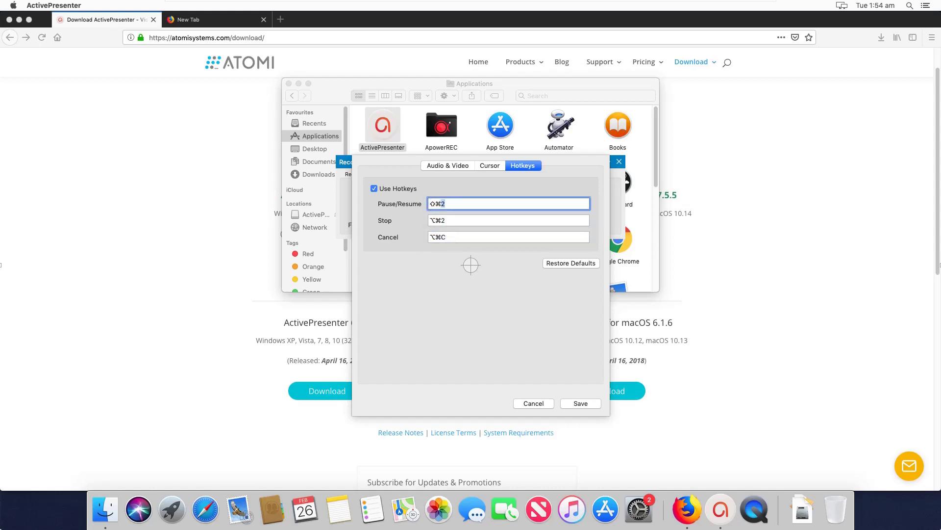
key("Tab")
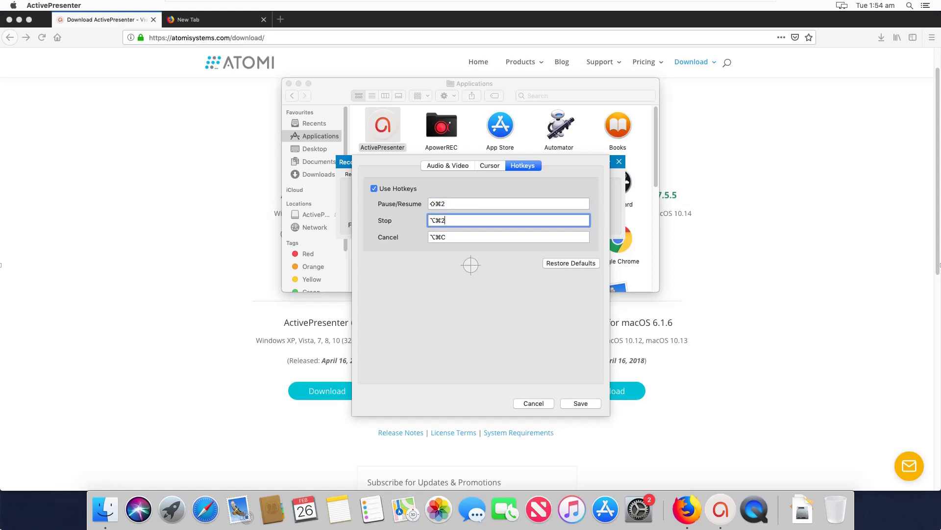
key("Escape")
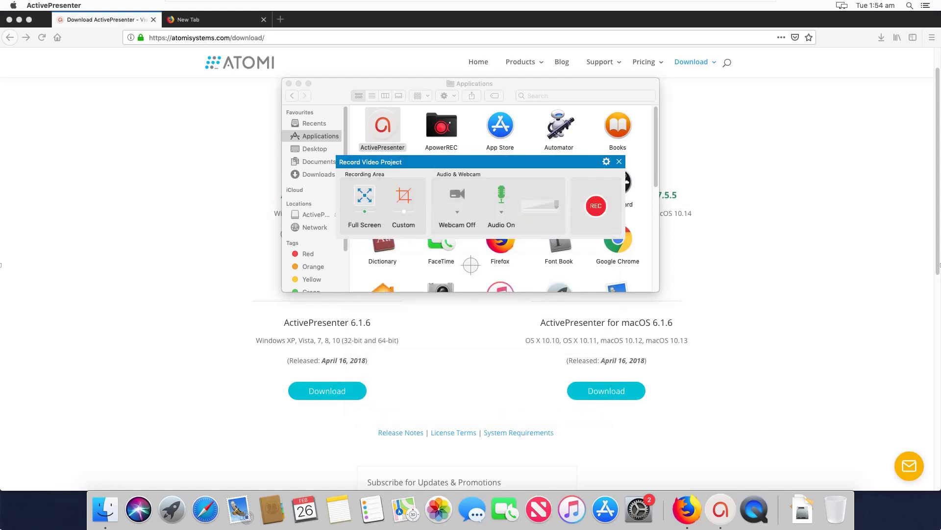